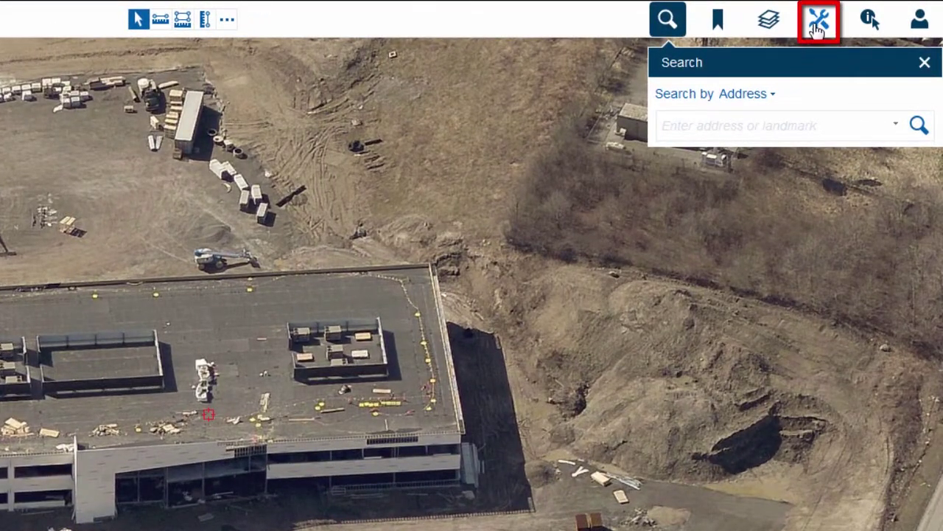
Draw a four-sided shape annotation around the dirt mound beside the building and show the workspace's annotation list
{"action": "left_click", "coordinate": [818, 28]}
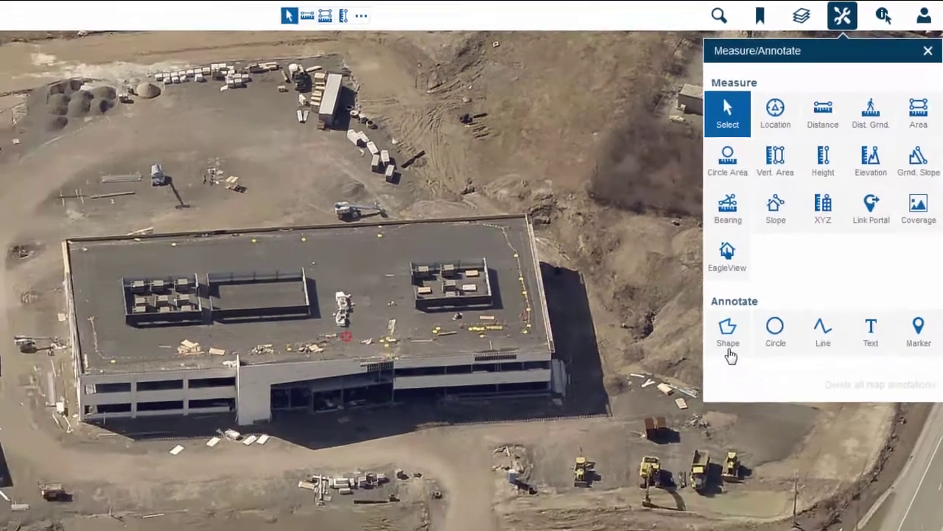
{"action": "left_click", "coordinate": [729, 355]}
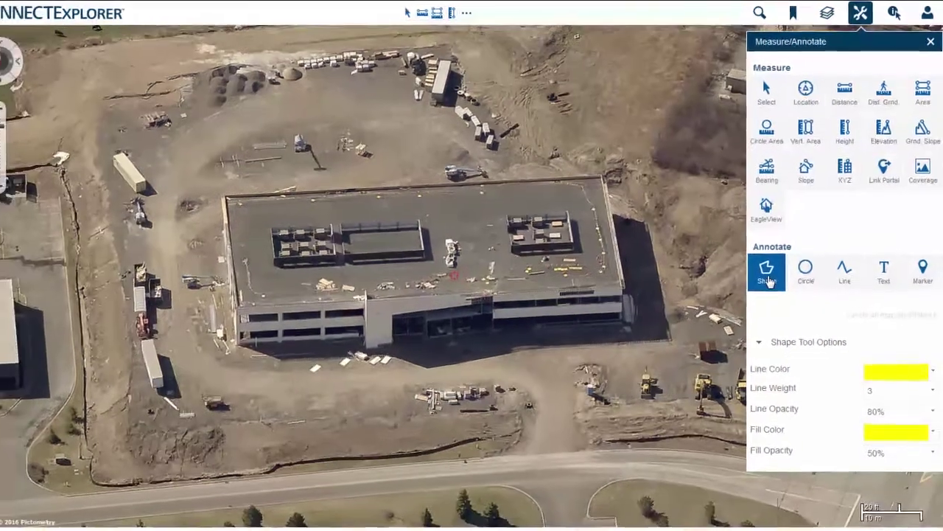
{"action": "left_click_drag", "start_coordinate": [692, 320], "coordinate": [515, 347]}
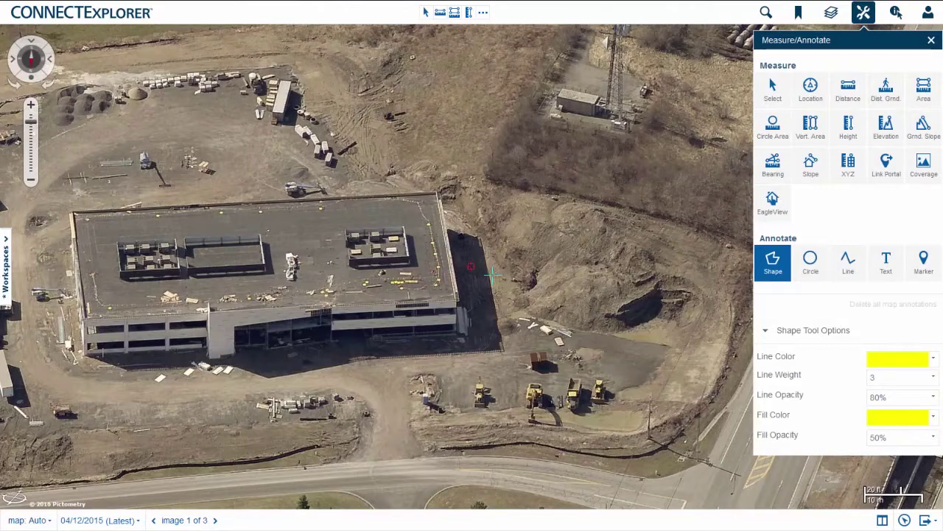
{"action": "left_click", "coordinate": [478, 220]}
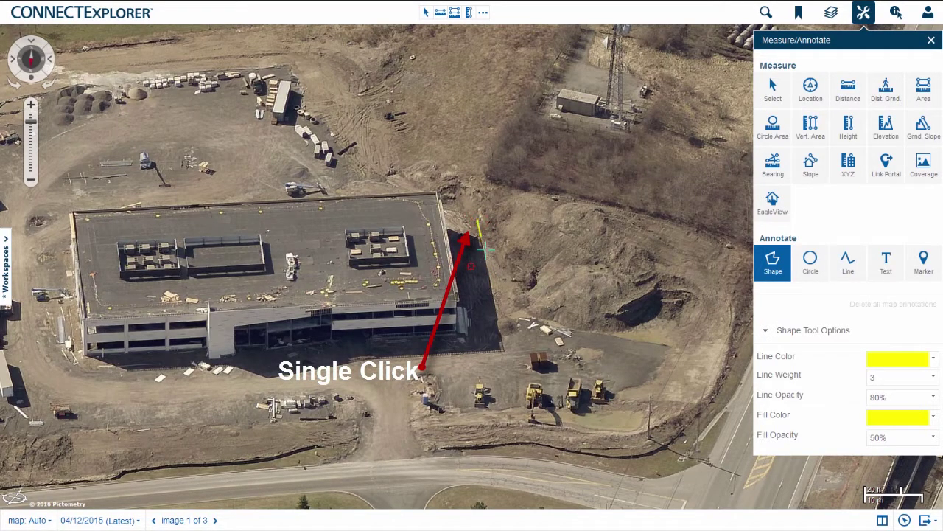
{"action": "left_click", "coordinate": [496, 320]}
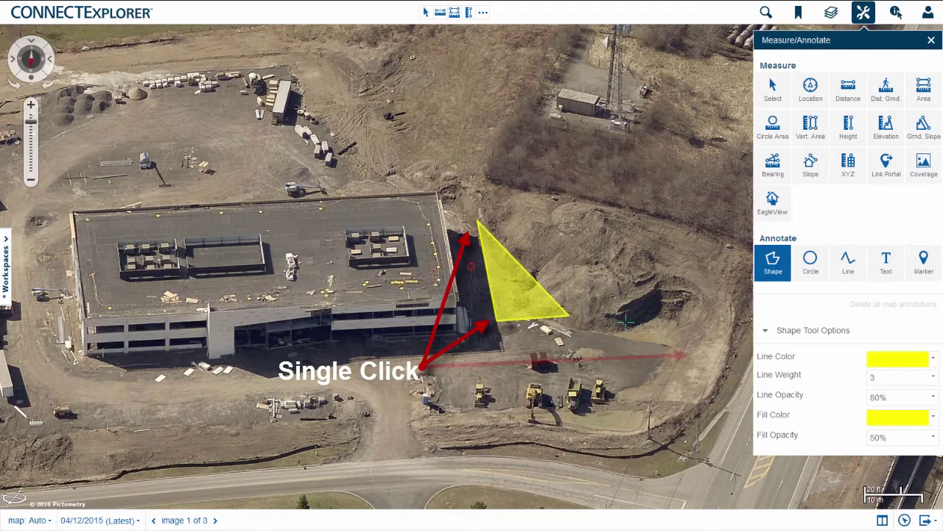
{"action": "left_click", "coordinate": [699, 350]}
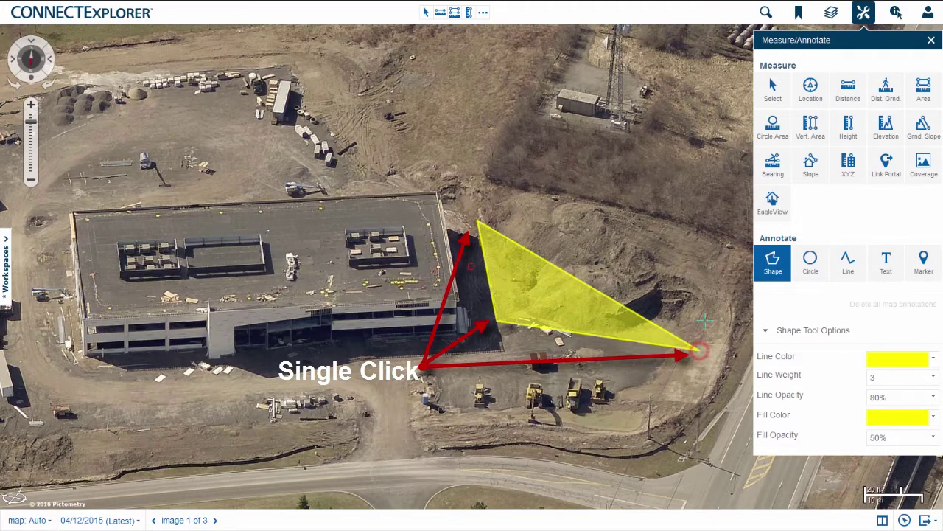
{"action": "double_click", "coordinate": [707, 238]}
{"action": "double_click", "coordinate": [706, 238]}
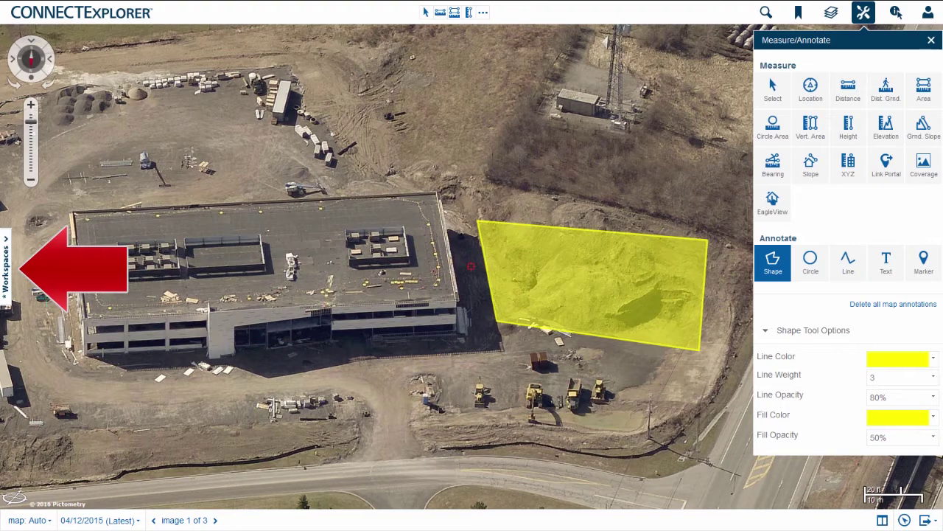
{"action": "left_click", "coordinate": [6, 266]}
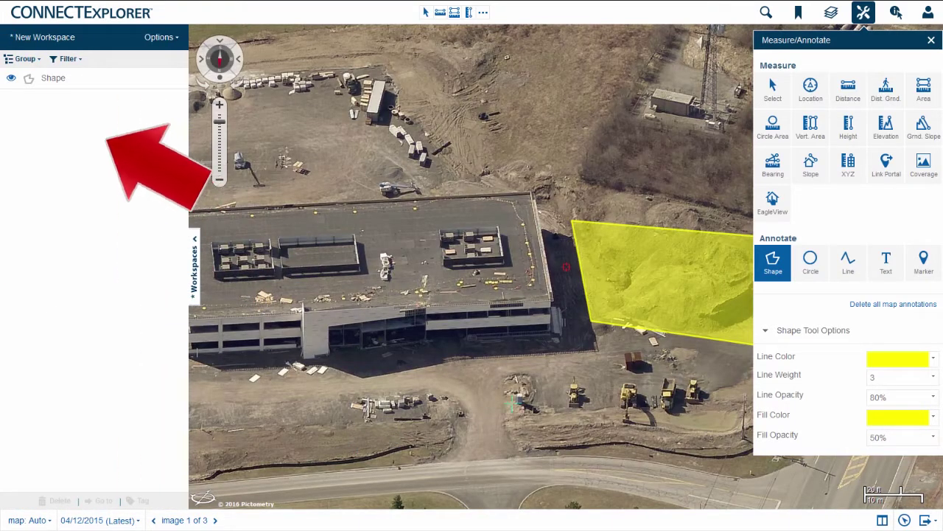
{"action": "left_click_drag", "start_coordinate": [574, 379], "coordinate": [450, 377]}
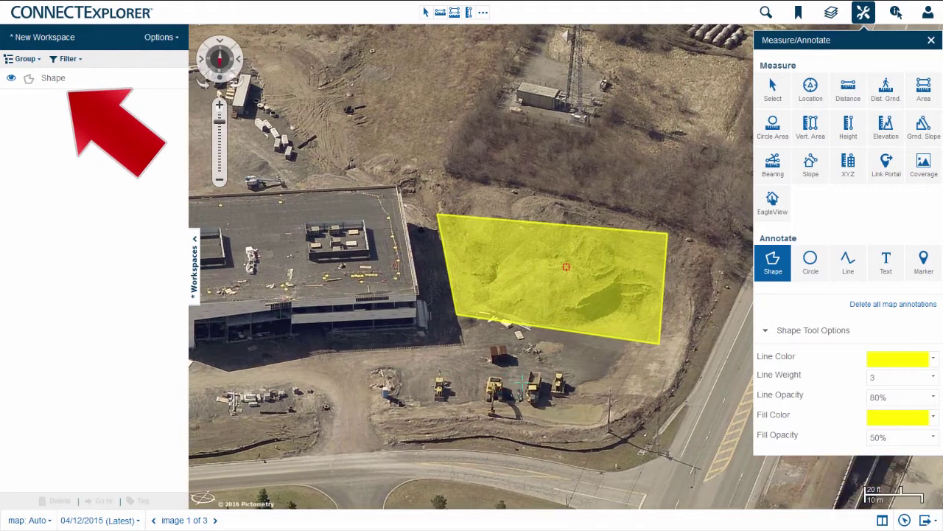
Select the four-sided shape over the dirt mound and change its fill color to blue
{"action": "left_click", "coordinate": [773, 96]}
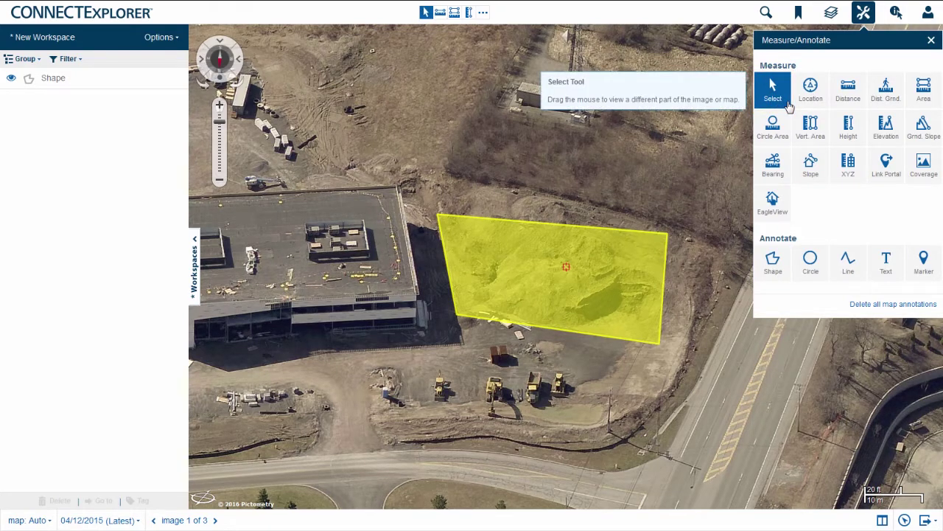
{"action": "left_click", "coordinate": [600, 269]}
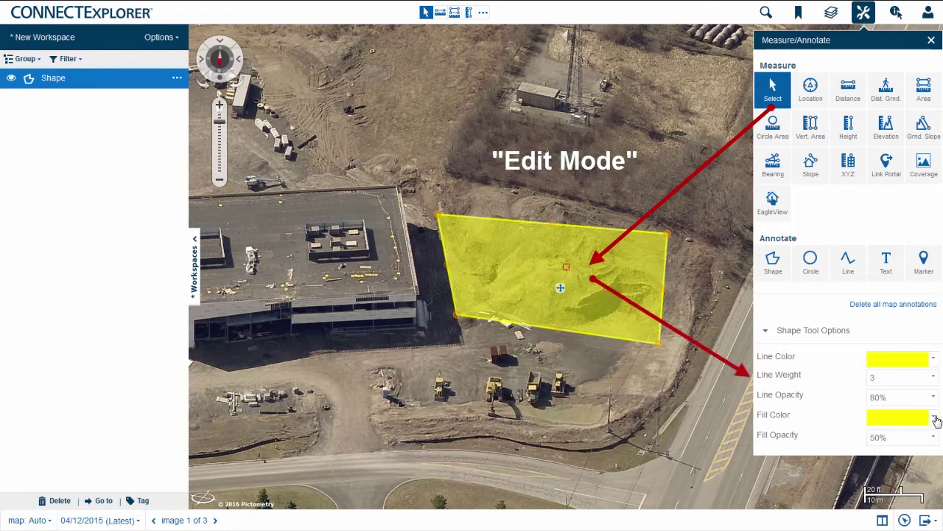
{"action": "left_click", "coordinate": [935, 418]}
{"action": "left_click", "coordinate": [915, 466]}
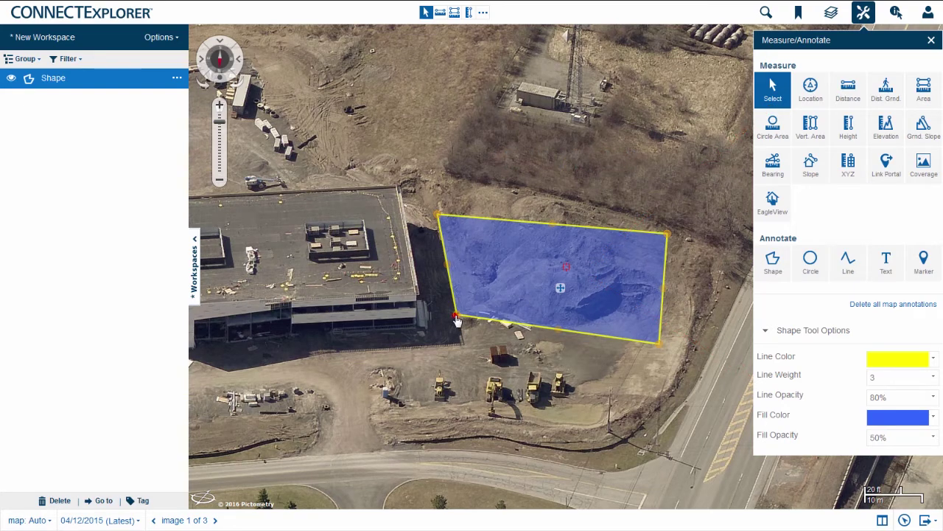
Reshape the blue shape by pulling its front corner toward the building and its rear edge's midpoint outward, and shift the whole shape slightly
{"action": "left_click_drag", "start_coordinate": [459, 320], "coordinate": [438, 330]}
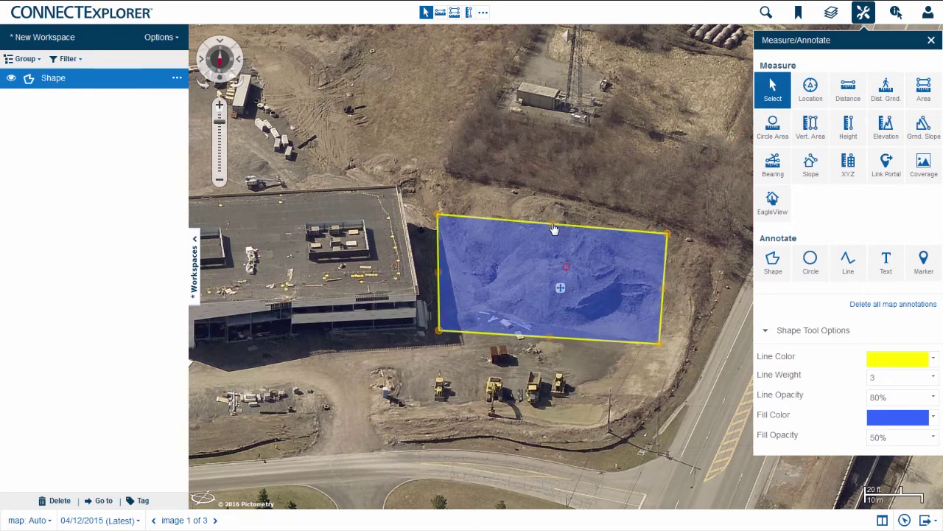
{"action": "left_click_drag", "start_coordinate": [552, 223], "coordinate": [554, 194]}
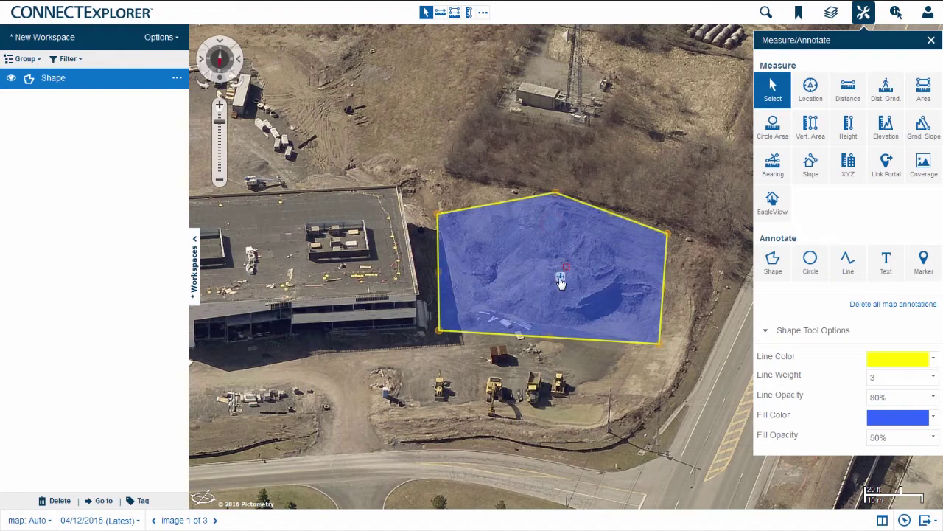
{"action": "mouse_move", "coordinate": [561, 278]}
{"action": "left_mouse_down"}
{"action": "mouse_move", "coordinate": [582, 301]}
{"action": "mouse_move", "coordinate": [602, 283]}
{"action": "mouse_move", "coordinate": [563, 271]}
{"action": "left_mouse_up"}
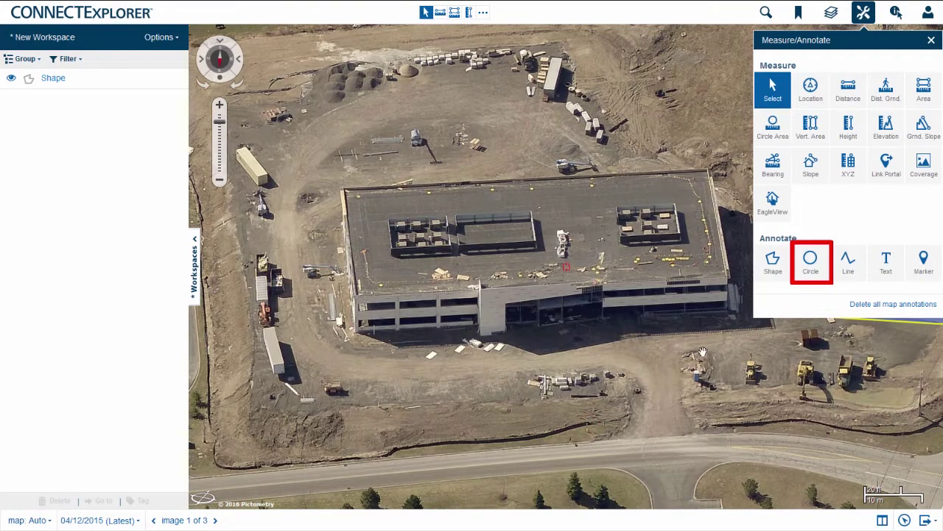
Draw a circle annotation with a radius of about 97 feet, centered on the building's roof
{"action": "left_click", "coordinate": [811, 273]}
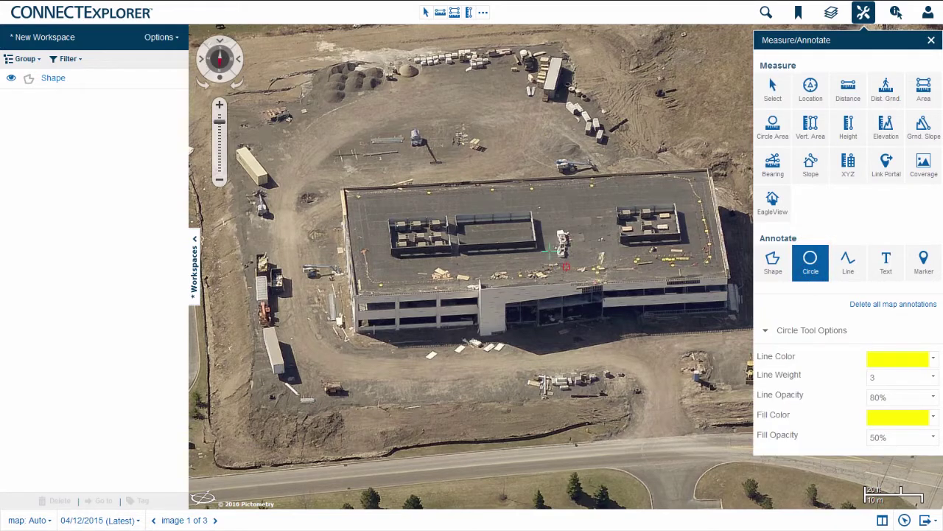
{"action": "left_click", "coordinate": [479, 129]}
{"action": "left_click", "coordinate": [543, 237]}
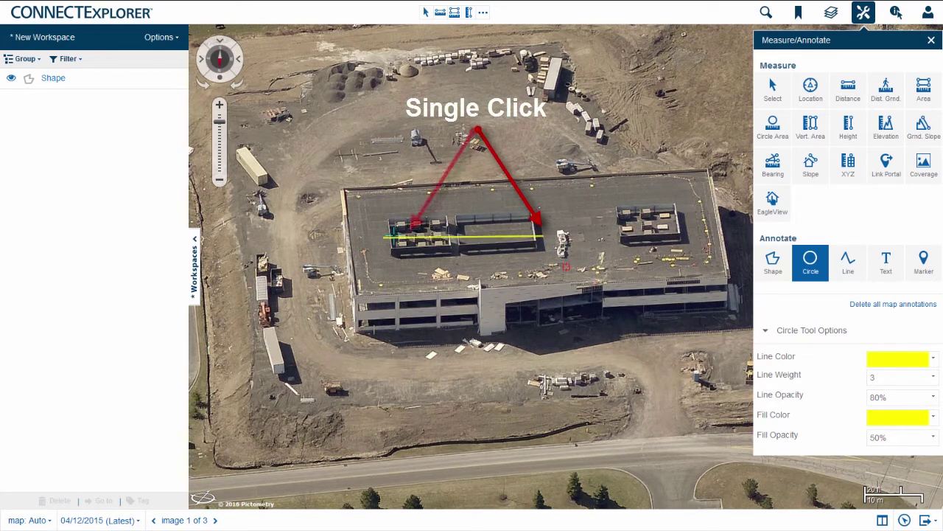
{"action": "left_click", "coordinate": [415, 239]}
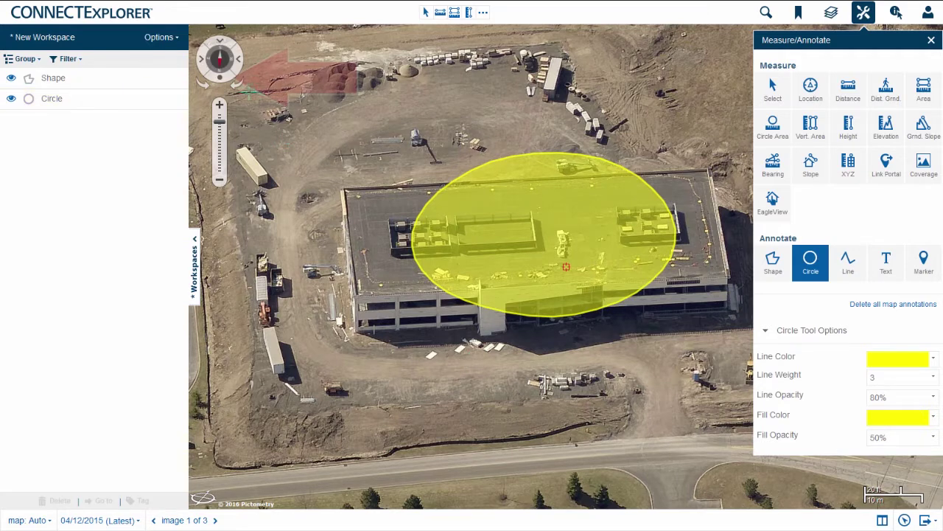
Set the circle's radius to 125 feet in the overhead view
{"action": "left_click", "coordinate": [219, 80]}
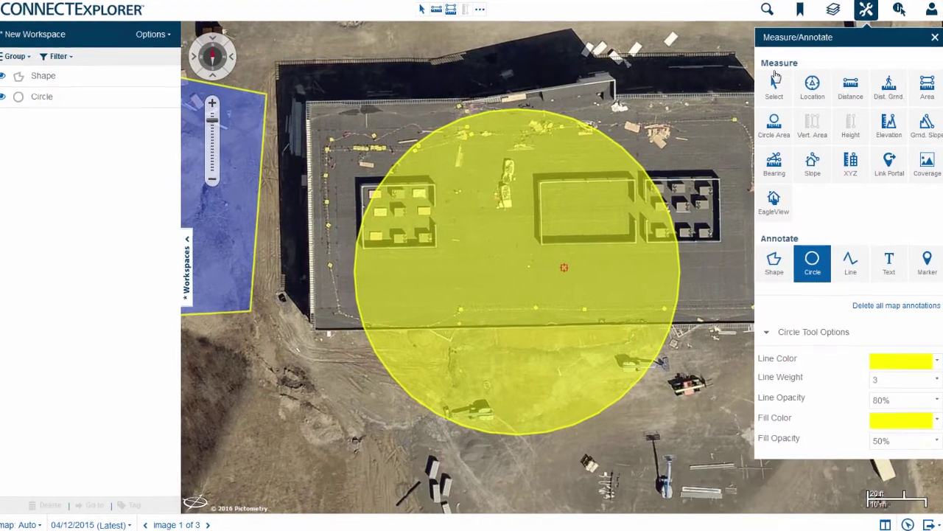
{"action": "left_click", "coordinate": [773, 88]}
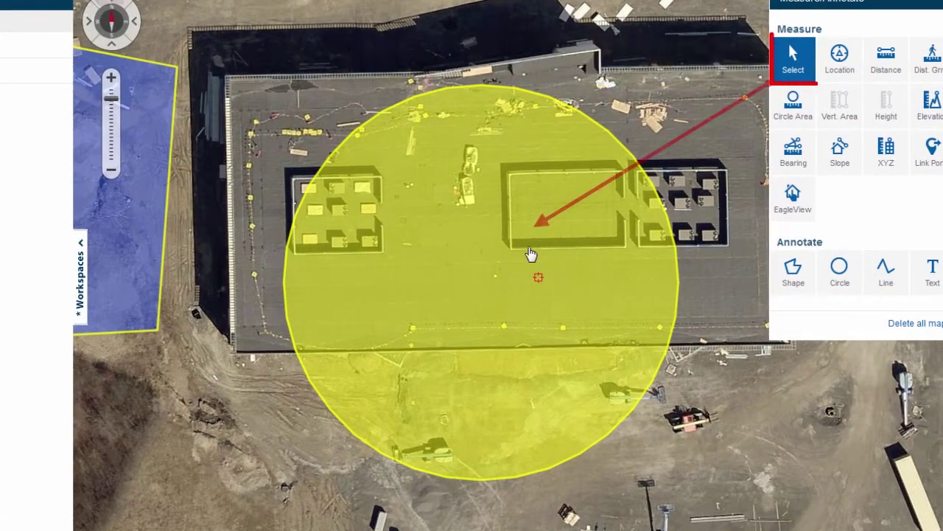
{"action": "left_click", "coordinate": [537, 274]}
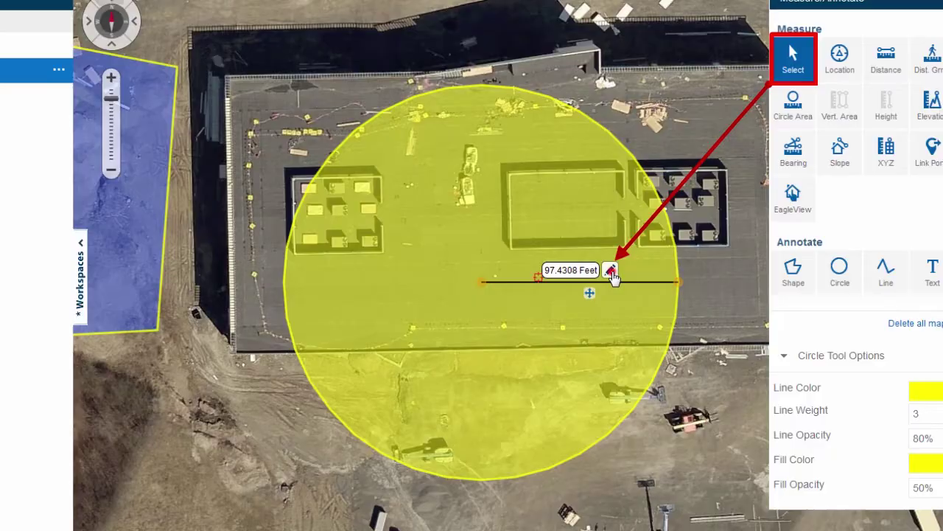
{"action": "left_click", "coordinate": [611, 272]}
{"action": "double_click", "coordinate": [366, 270]}
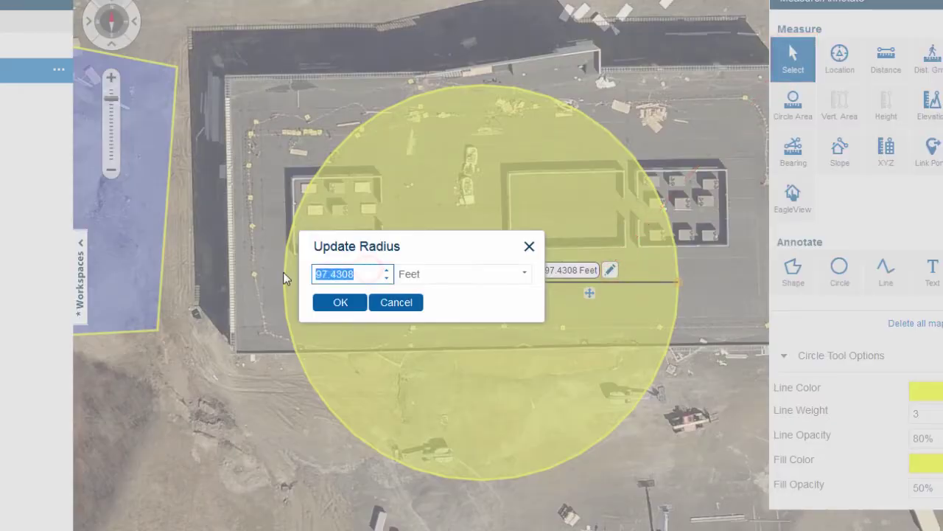
{"action": "type", "text": "125"}
{"action": "key", "text": "Return"}
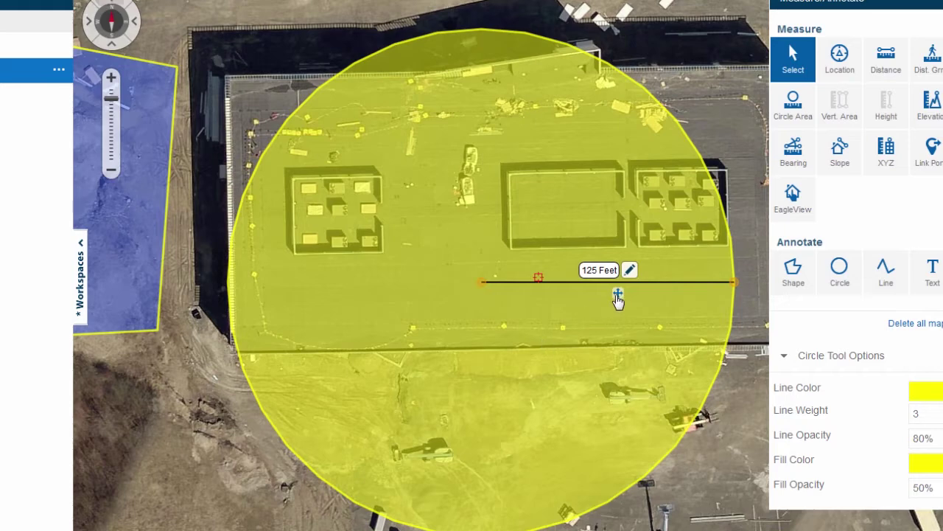
Move the circle slightly toward the middle of the building's roof and finish editing it
{"action": "left_click_drag", "start_coordinate": [618, 297], "coordinate": [531, 339]}
{"action": "left_click_drag", "start_coordinate": [535, 315], "coordinate": [600, 261]}
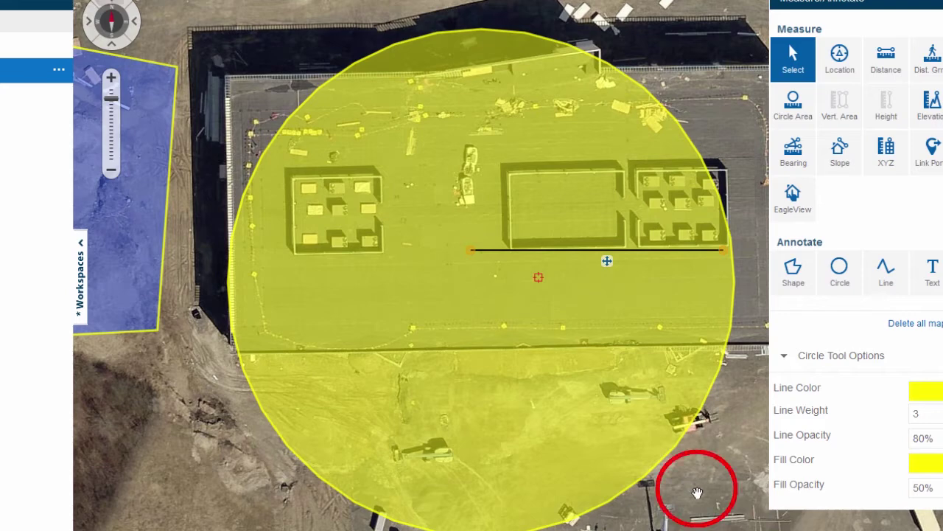
{"action": "left_click", "coordinate": [698, 492]}
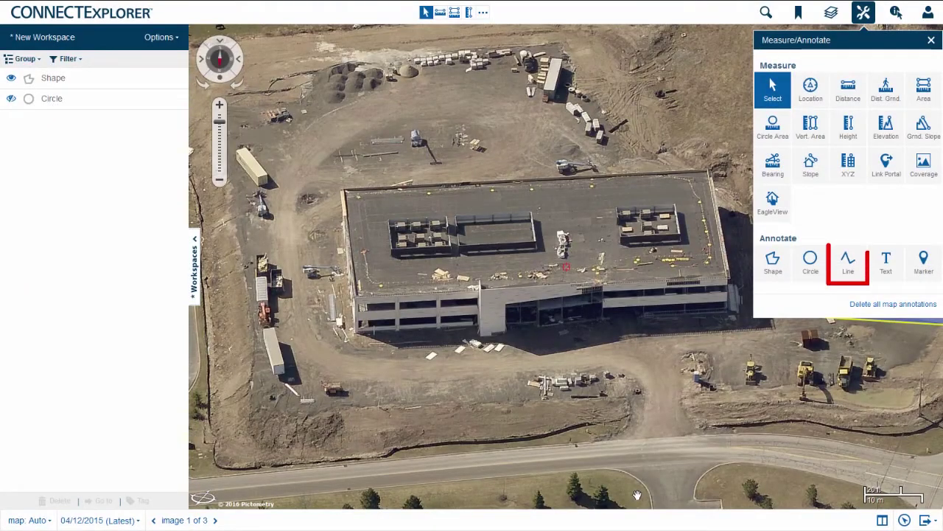
Draw a two-segment line annotation past the parked trailers and along the road-side edge of the site to the entrance drive
{"action": "left_click", "coordinate": [848, 274]}
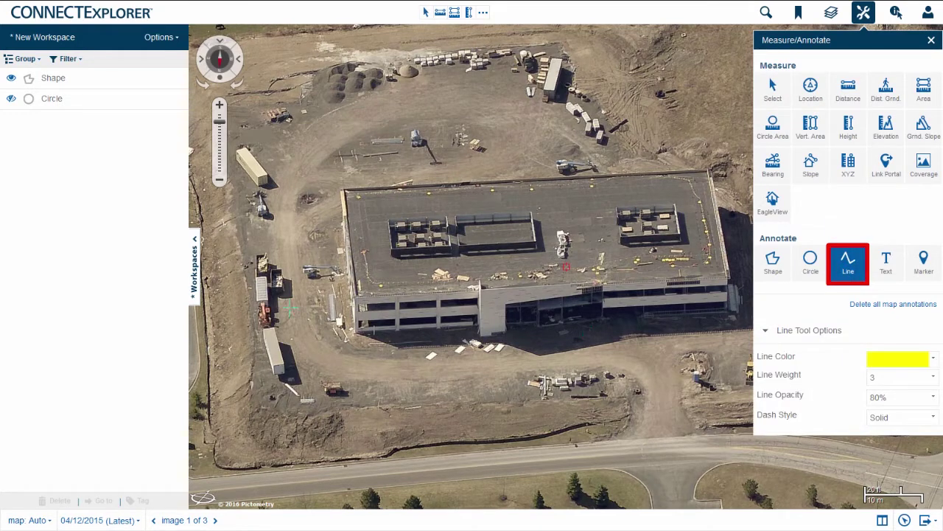
{"action": "left_click", "coordinate": [240, 215]}
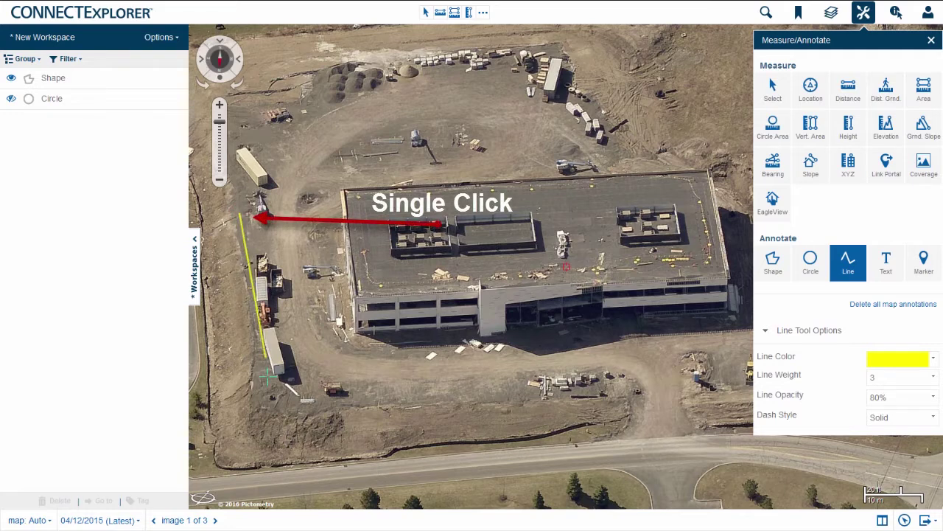
{"action": "left_click", "coordinate": [273, 412]}
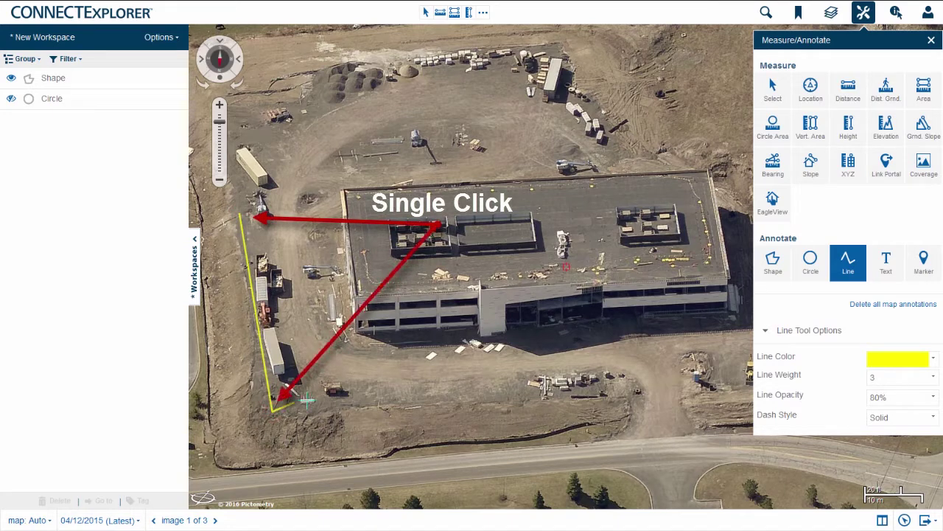
{"action": "double_click", "coordinate": [625, 398]}
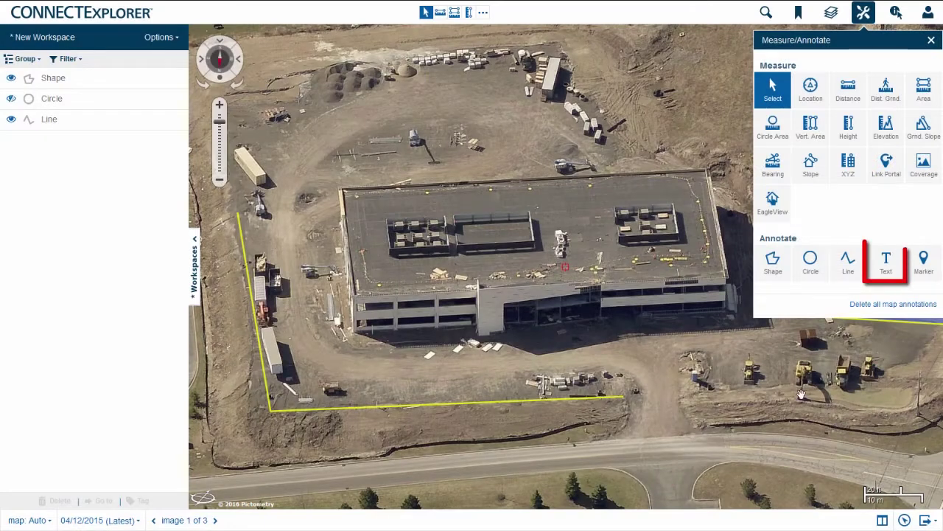
Add a black 24 px text annotation reading "Chained Link Fence" on two lines beside the road-side segment of the yellow line
{"action": "left_click", "coordinate": [883, 274]}
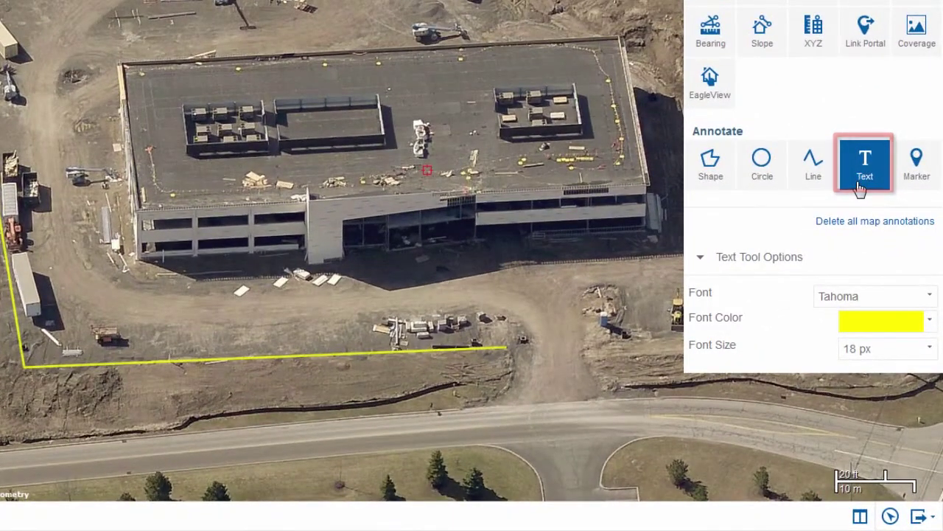
{"action": "left_click", "coordinate": [933, 325]}
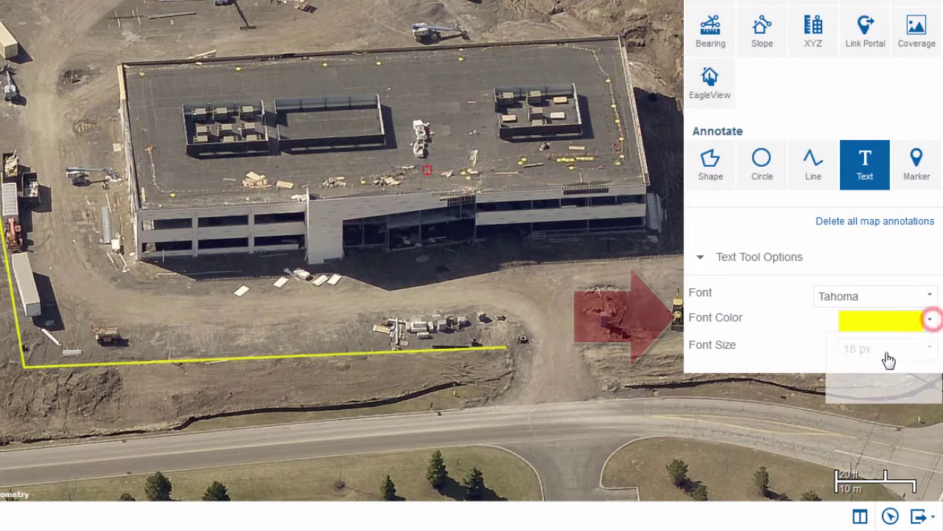
{"action": "left_click", "coordinate": [832, 340]}
{"action": "left_click", "coordinate": [921, 347]}
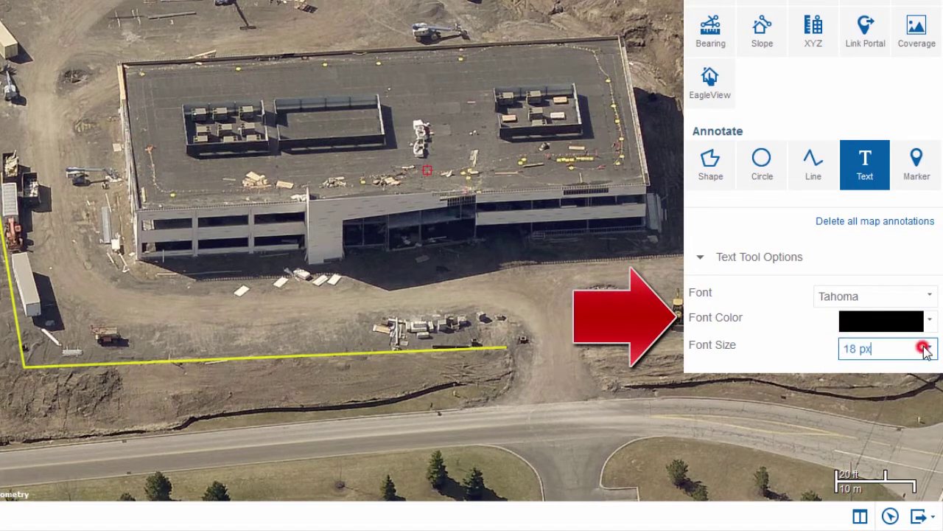
{"action": "left_click", "coordinate": [896, 325]}
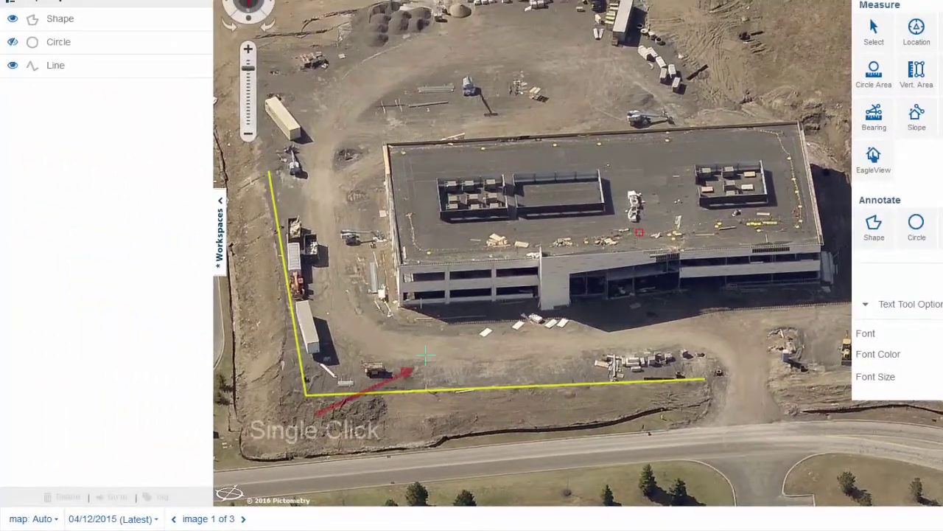
{"action": "left_click", "coordinate": [334, 347]}
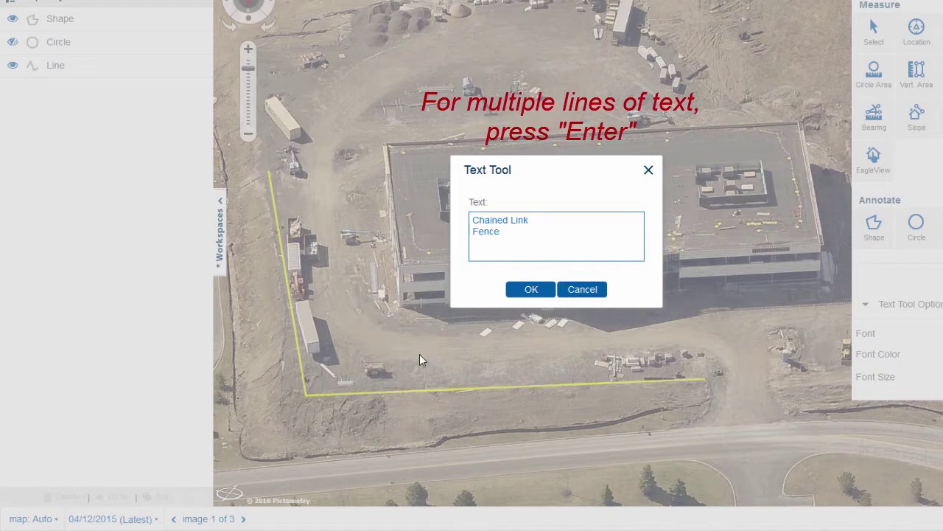
{"action": "left_click", "coordinate": [526, 289]}
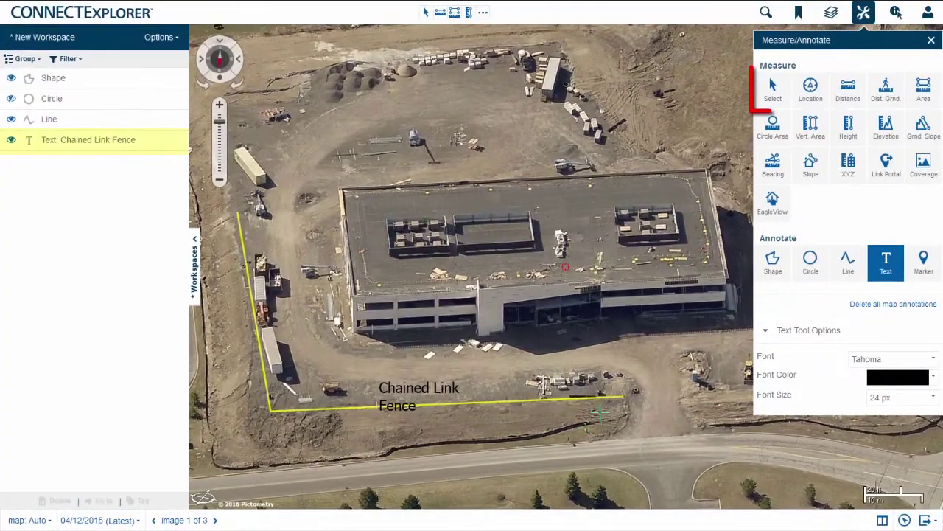
Open the "Chained Link Fence" annotation's text for editing, cancel without changes, and move the annotation up clear of the yellow line
{"action": "left_click", "coordinate": [774, 92]}
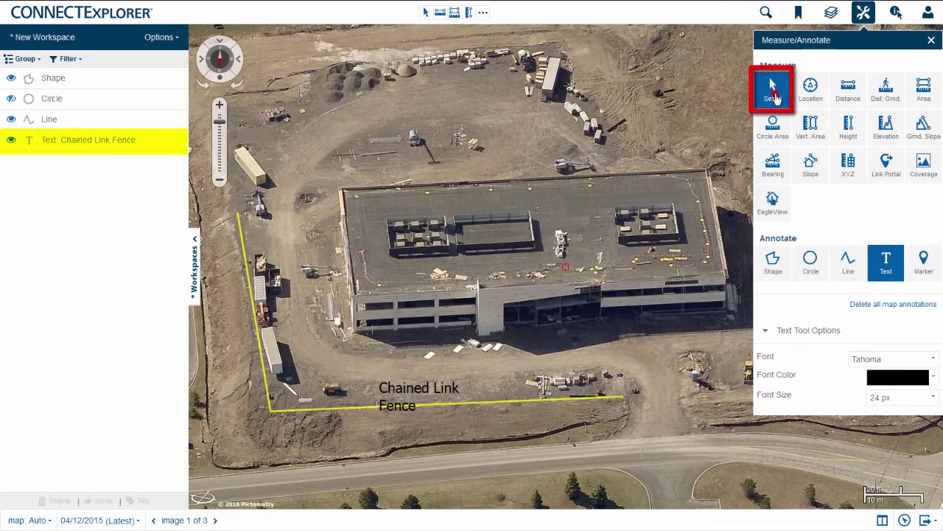
{"action": "left_click", "coordinate": [418, 396]}
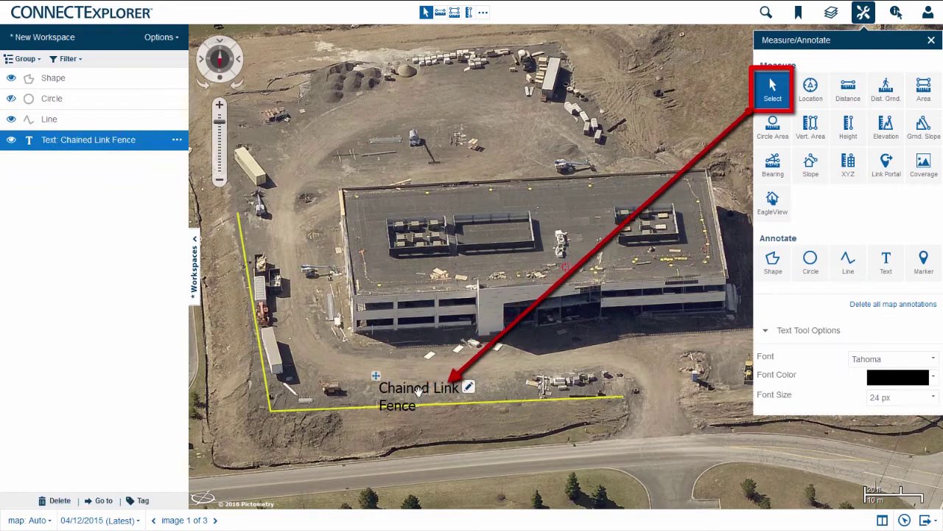
{"action": "left_click", "coordinate": [469, 387]}
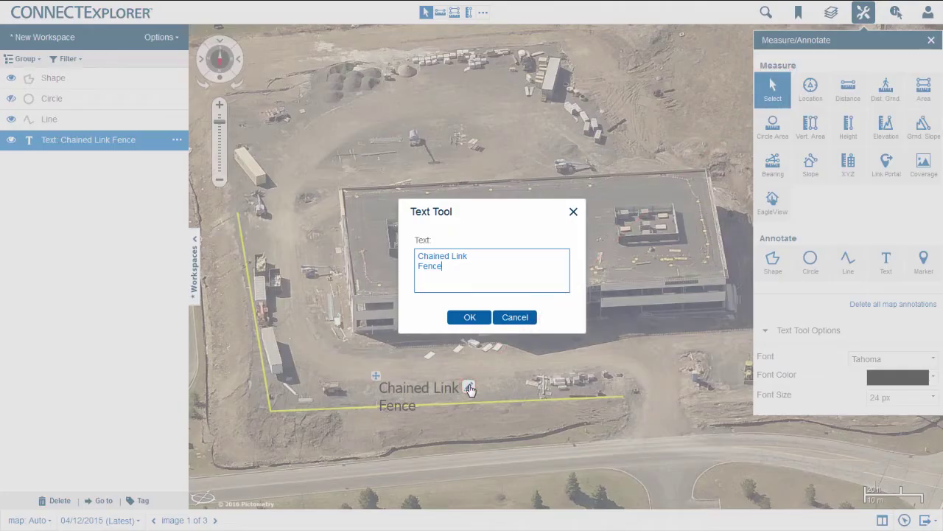
{"action": "left_click", "coordinate": [515, 317]}
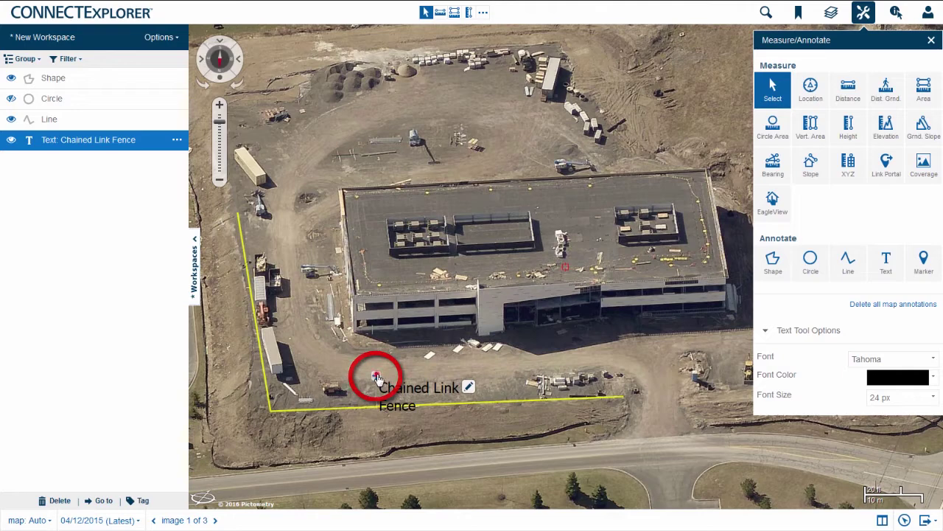
{"action": "left_click_drag", "start_coordinate": [377, 376], "coordinate": [436, 357]}
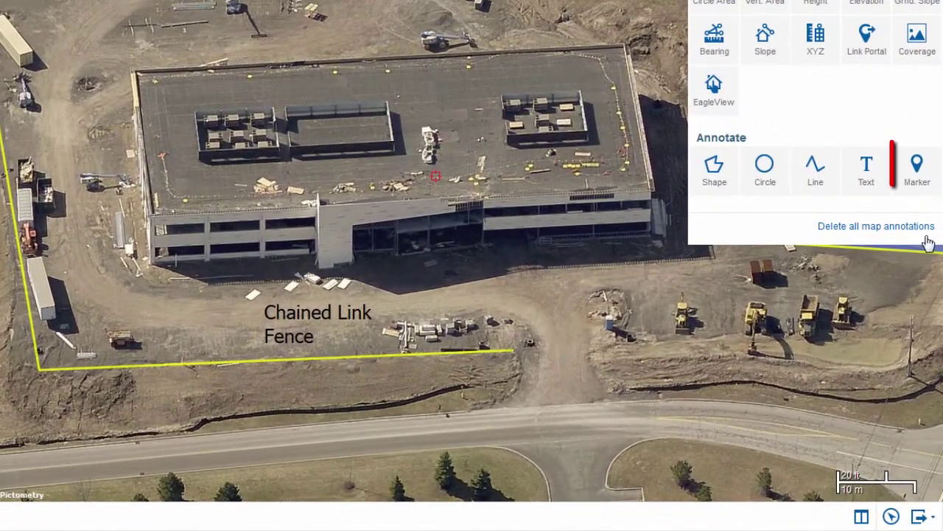
Browse the marker categories and place a stop sign marker from the Signs set beside the site's entrance drive, near the road
{"action": "left_click", "coordinate": [929, 193]}
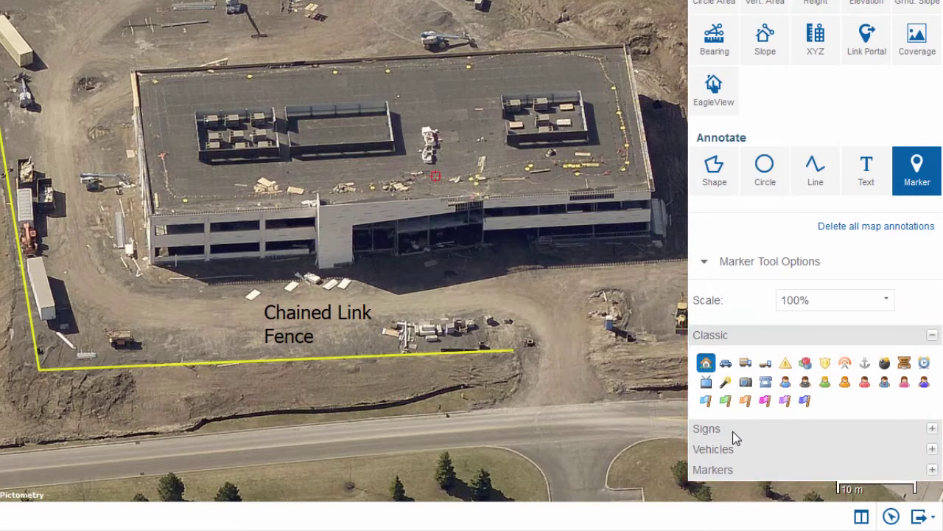
{"action": "left_click", "coordinate": [712, 428]}
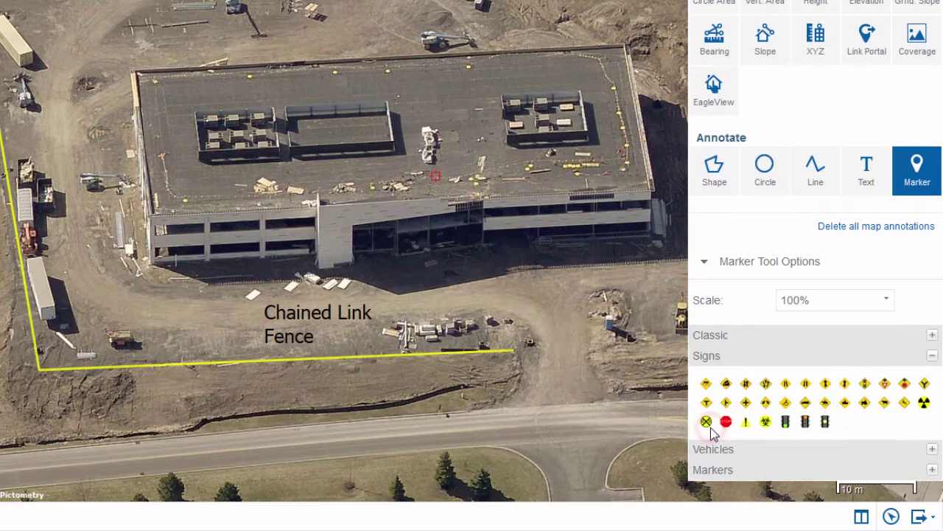
{"action": "left_click", "coordinate": [713, 452]}
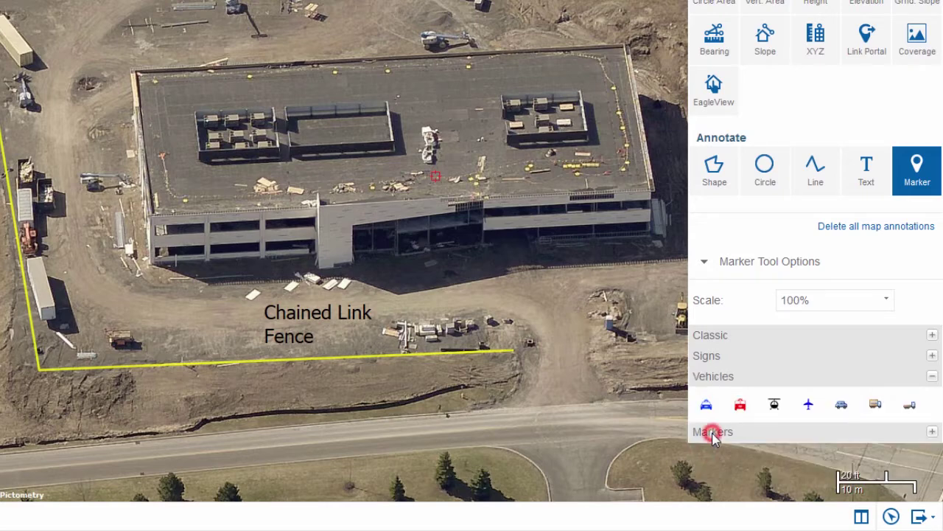
{"action": "left_click", "coordinate": [712, 435]}
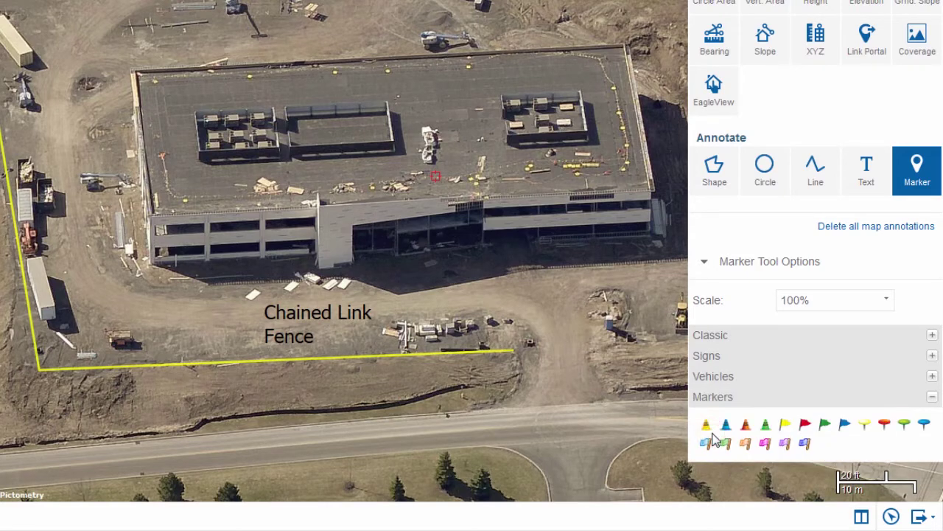
{"action": "left_click", "coordinate": [708, 356]}
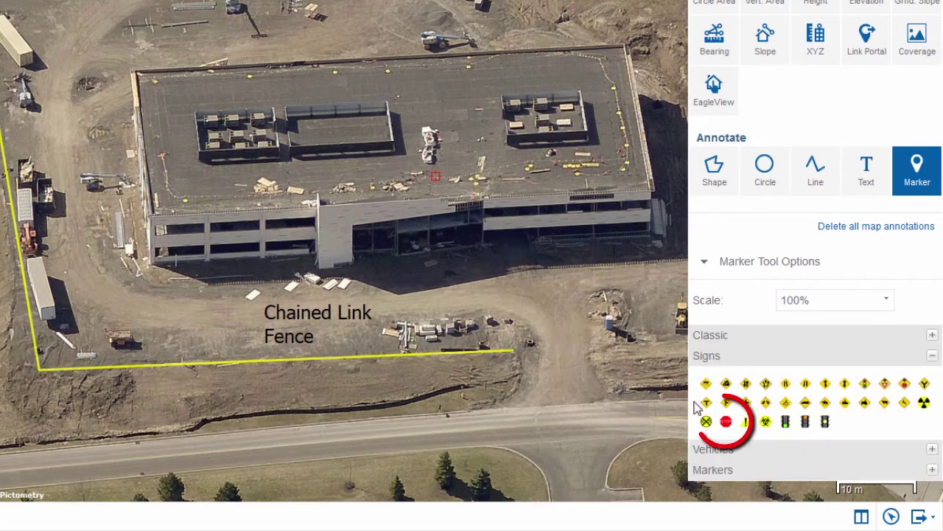
{"action": "left_click", "coordinate": [727, 424]}
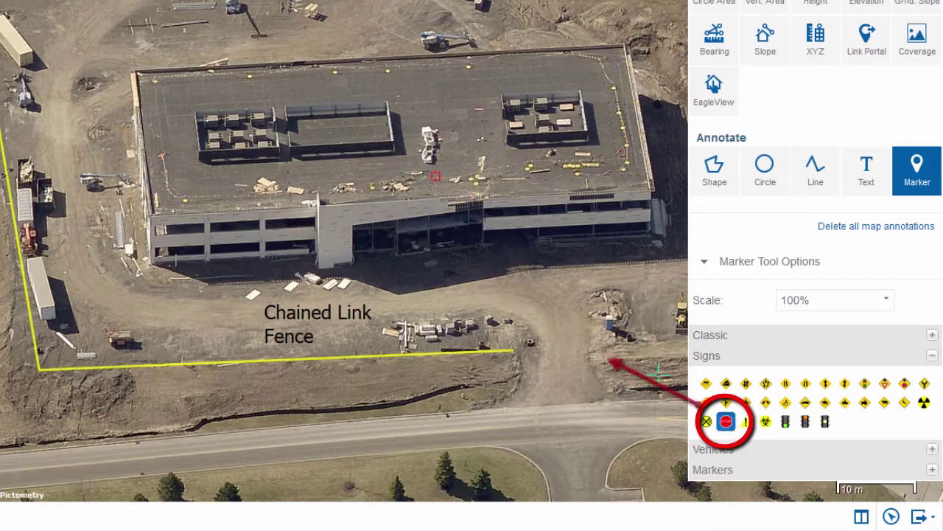
{"action": "left_click", "coordinate": [601, 353]}
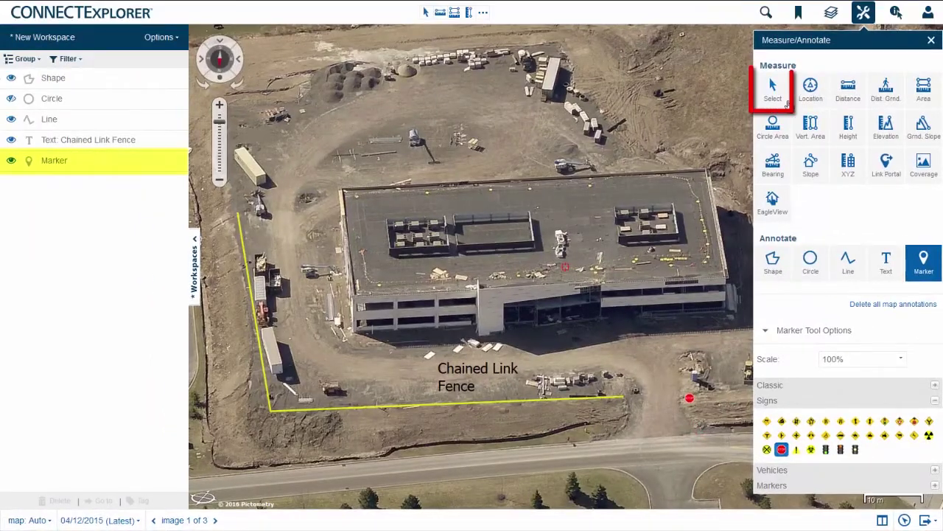
Set the stop sign marker's scale to 400% and deselect it
{"action": "left_click", "coordinate": [784, 100]}
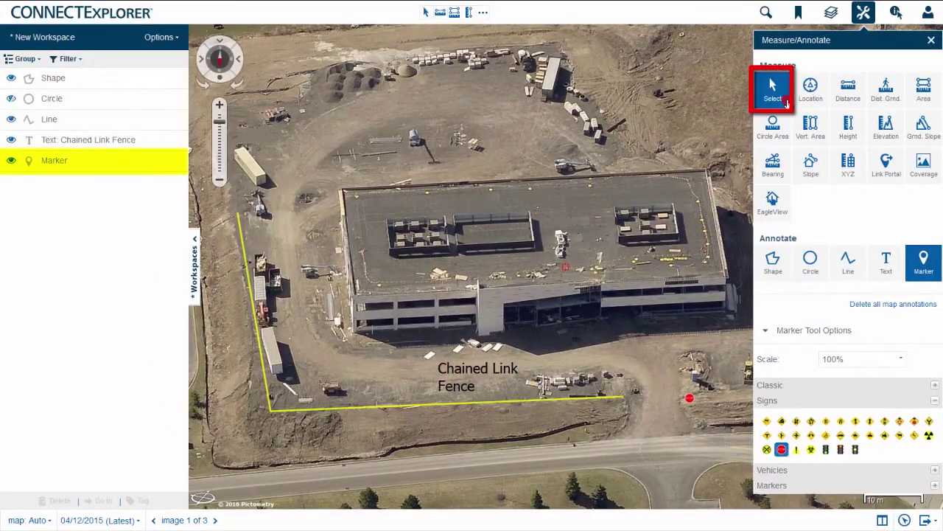
{"action": "left_click", "coordinate": [689, 400]}
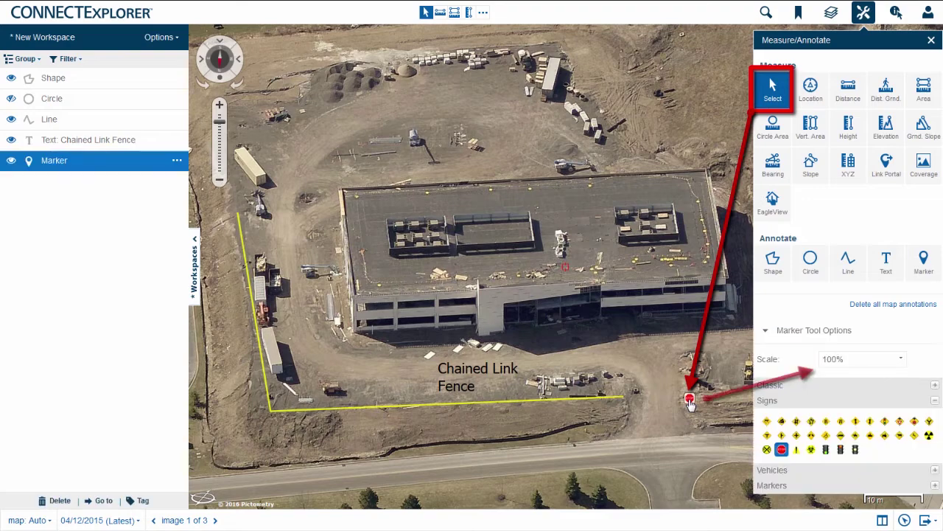
{"action": "left_click", "coordinate": [899, 360]}
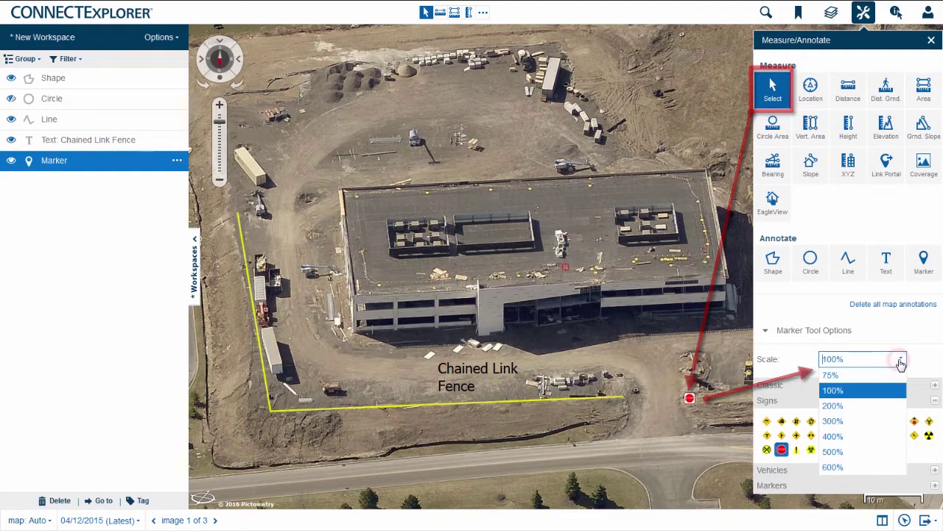
{"action": "left_click", "coordinate": [869, 437]}
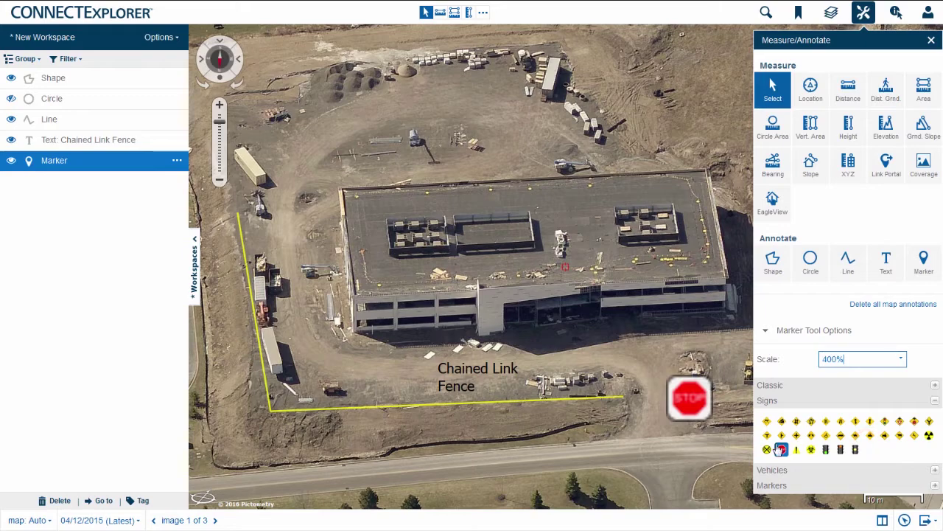
{"action": "left_click", "coordinate": [712, 449]}
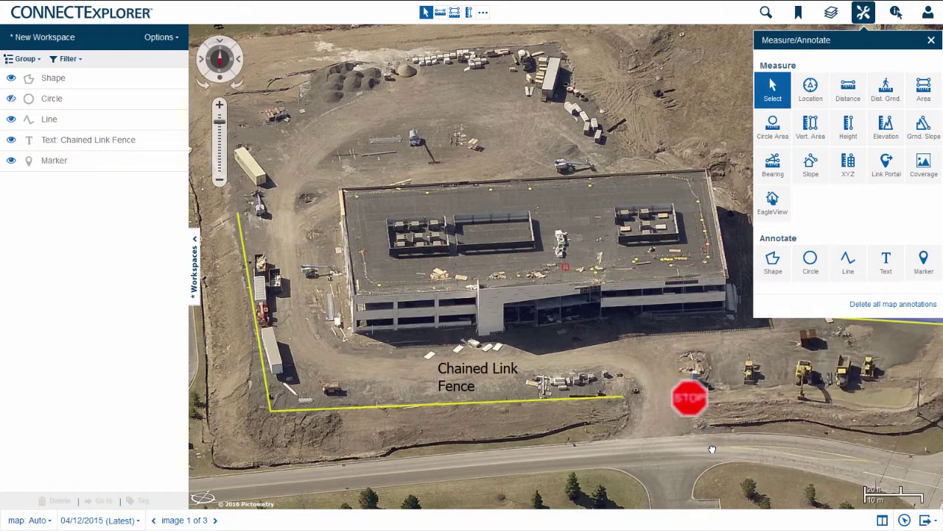